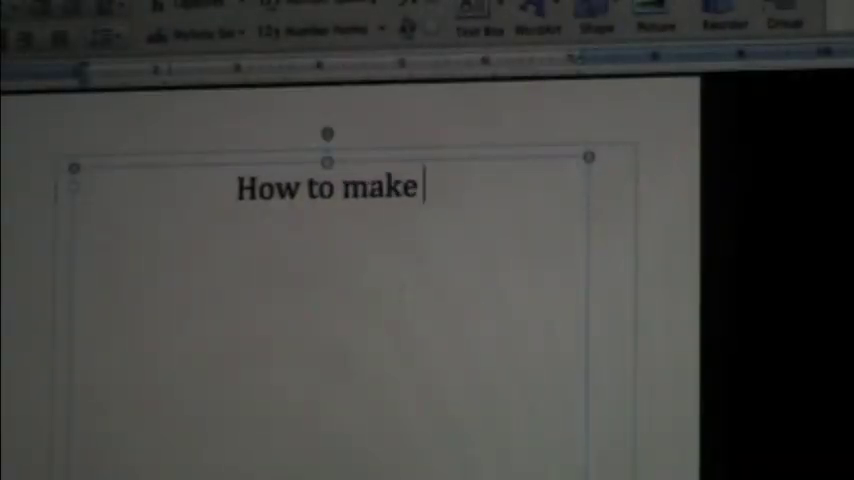
type("a song")
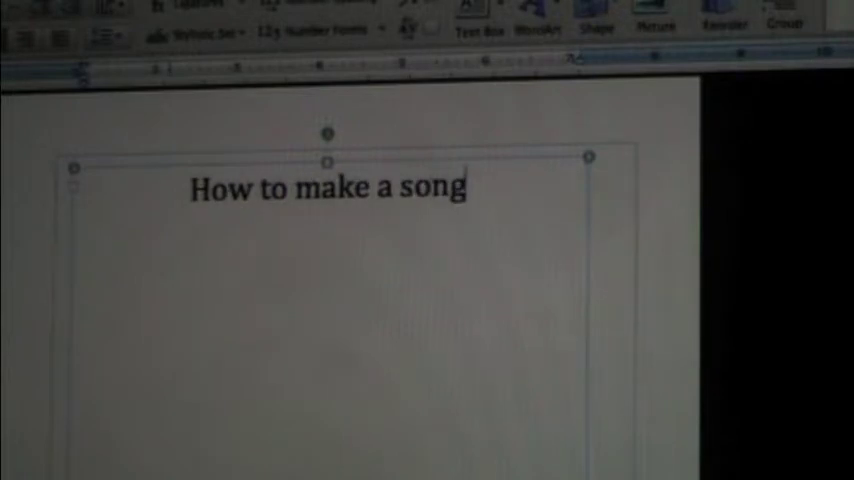
- Clear the trial sentences and restart with 'Songs are poems and like poems, they nee'
key("ctrl+a")
type("Let")
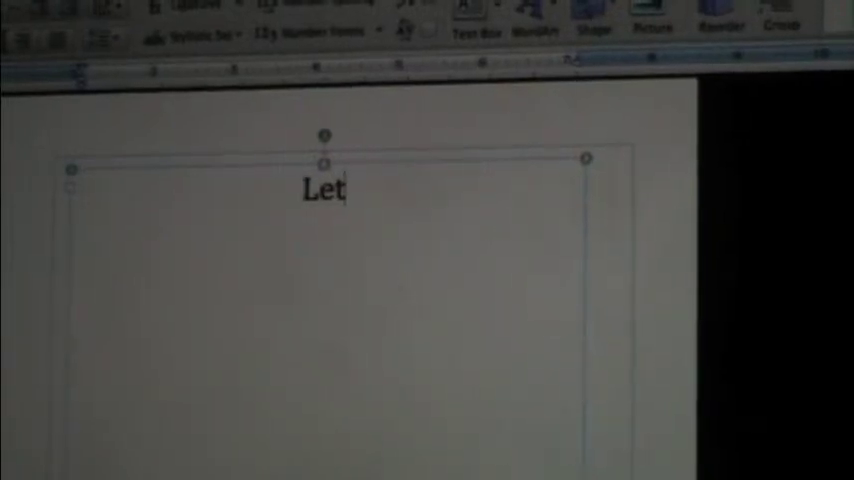
type("'s get st")
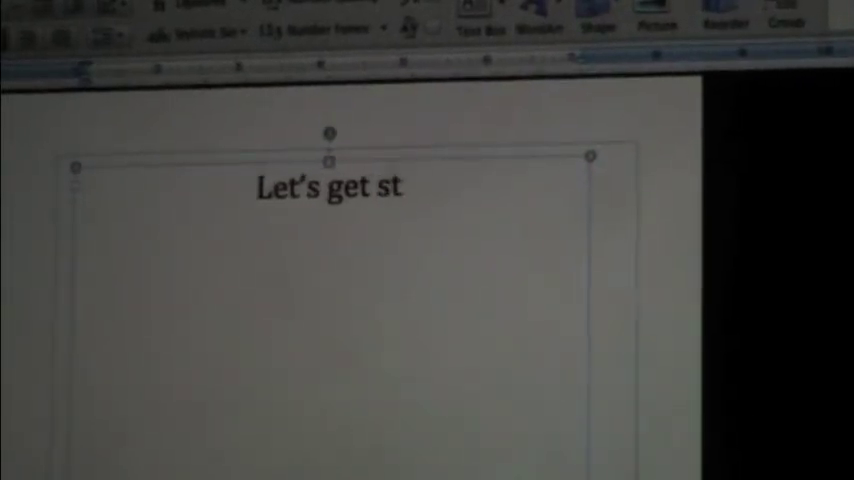
type("arted")
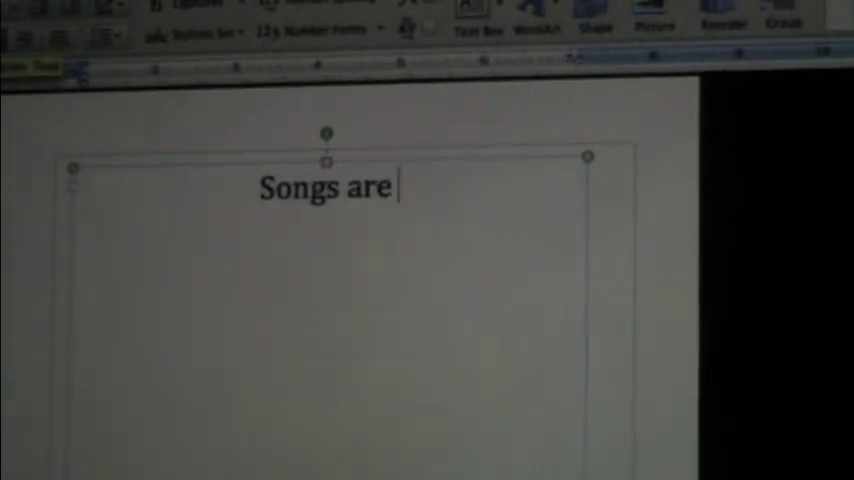
type("poe")
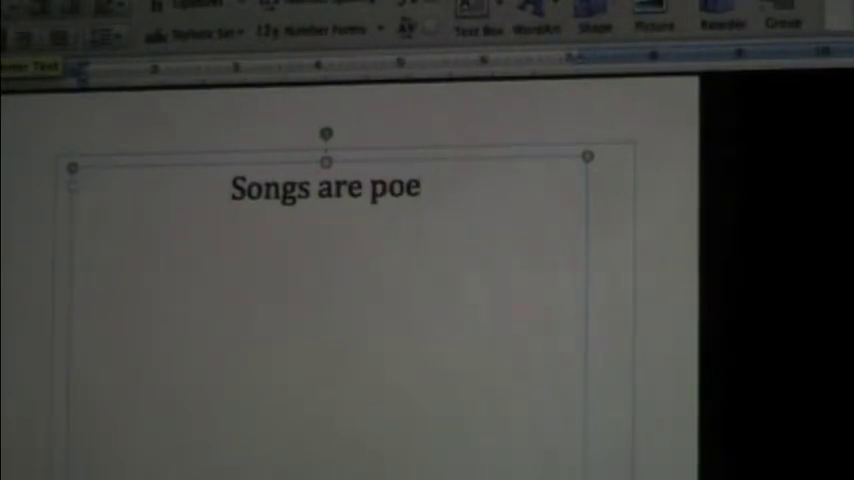
type("ms")
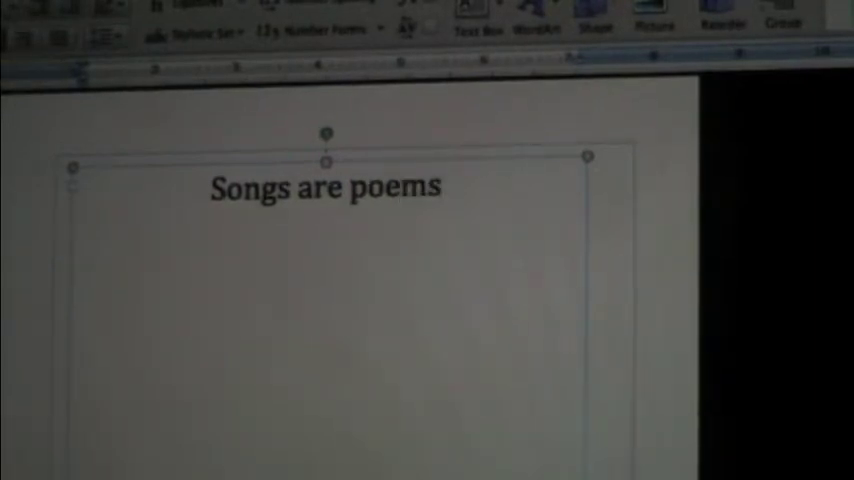
type(" and li")
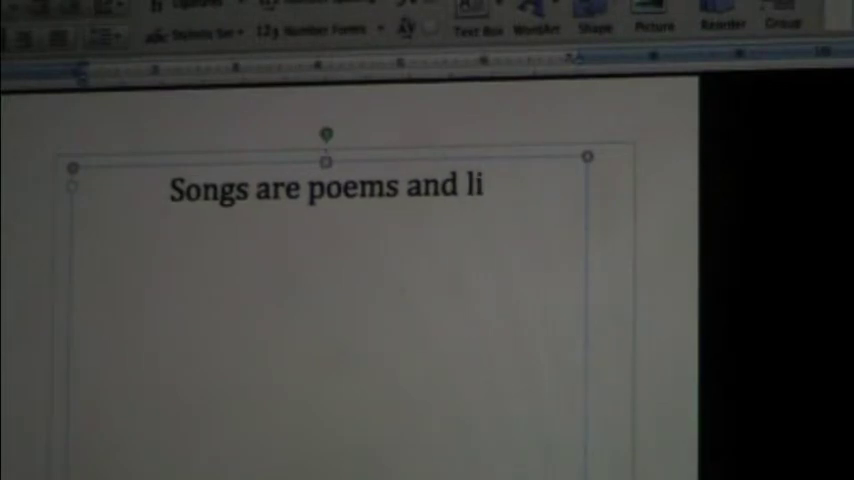
type("kepoem")
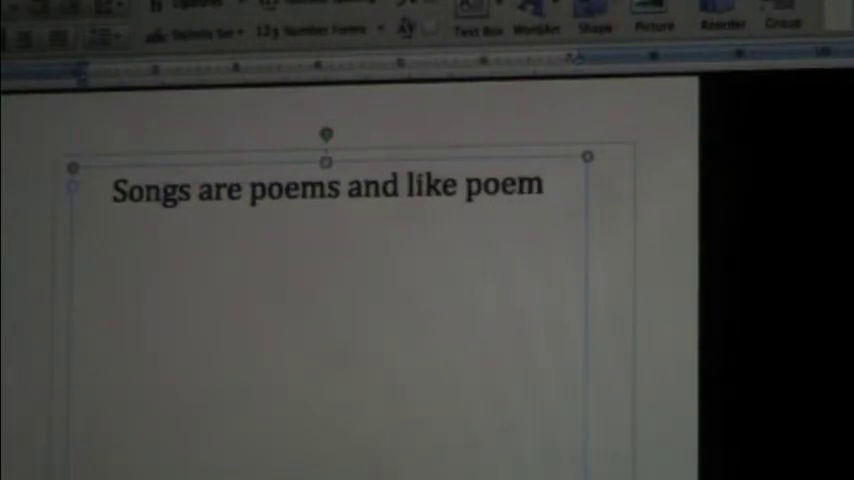
type("s")
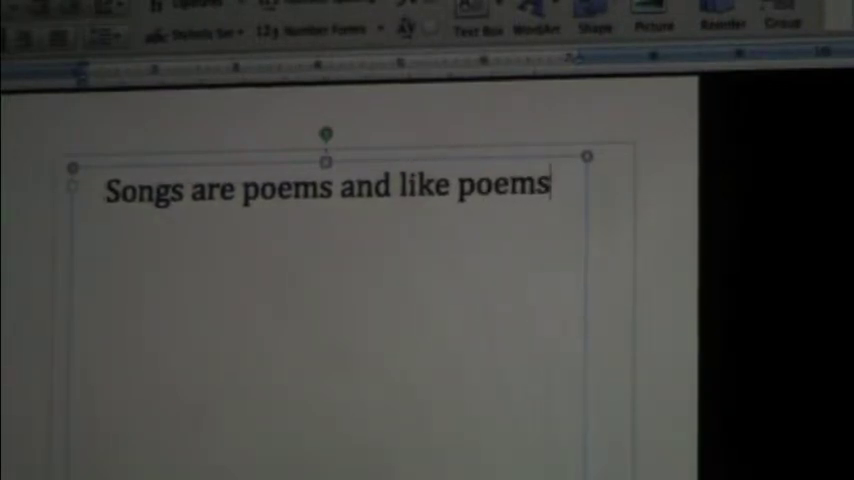
type(", thry")
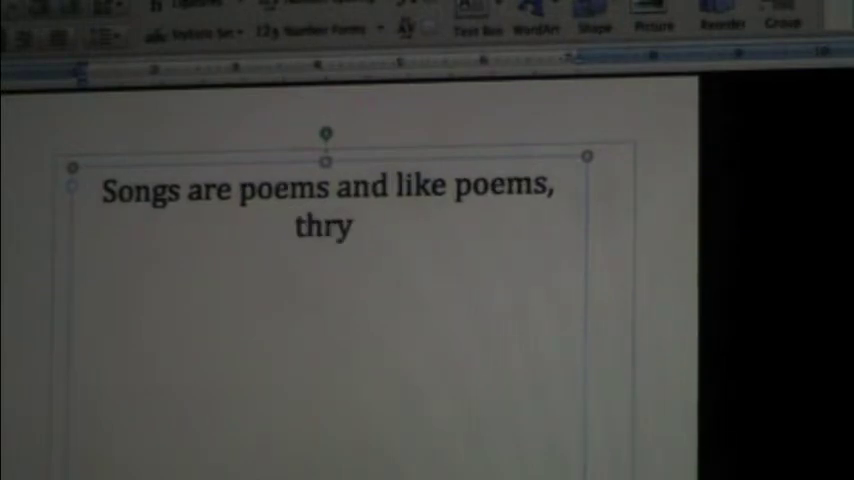
key("BackSpace")
key("BackSpace")
type("e")
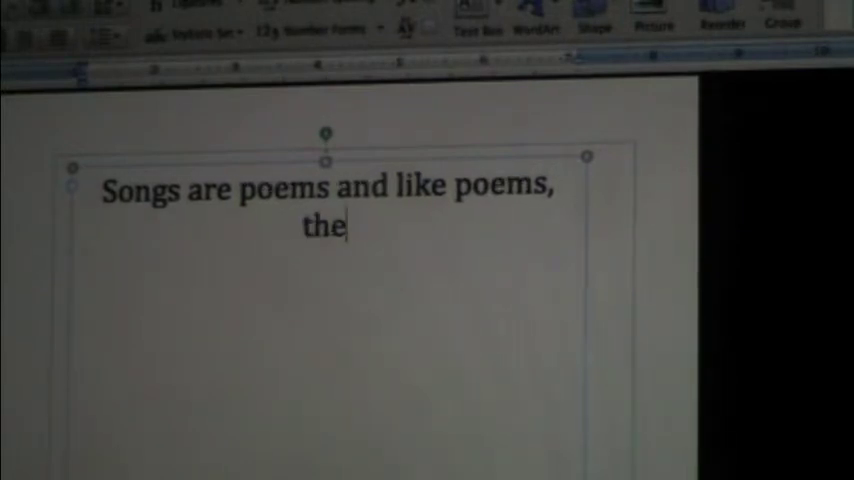
type("y nee")
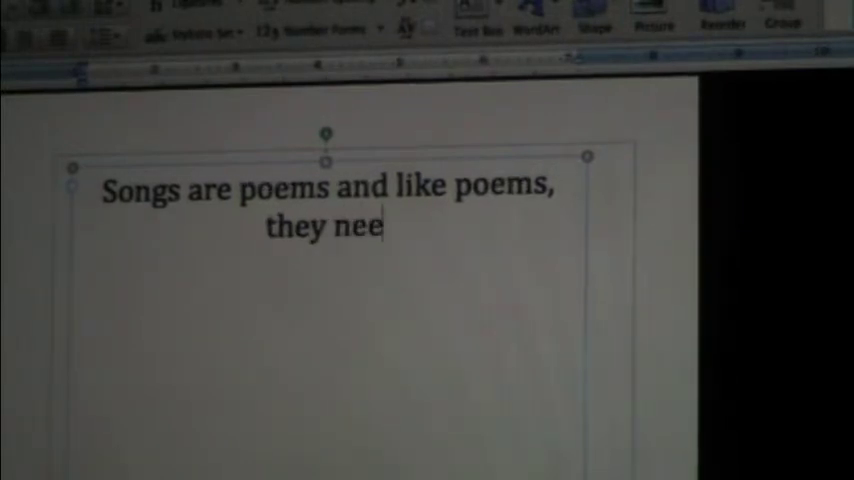
type("d a")
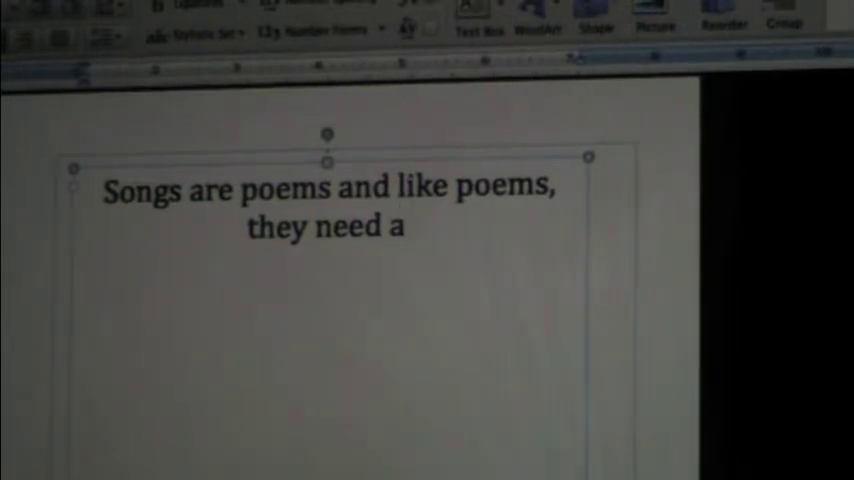
type(" tit")
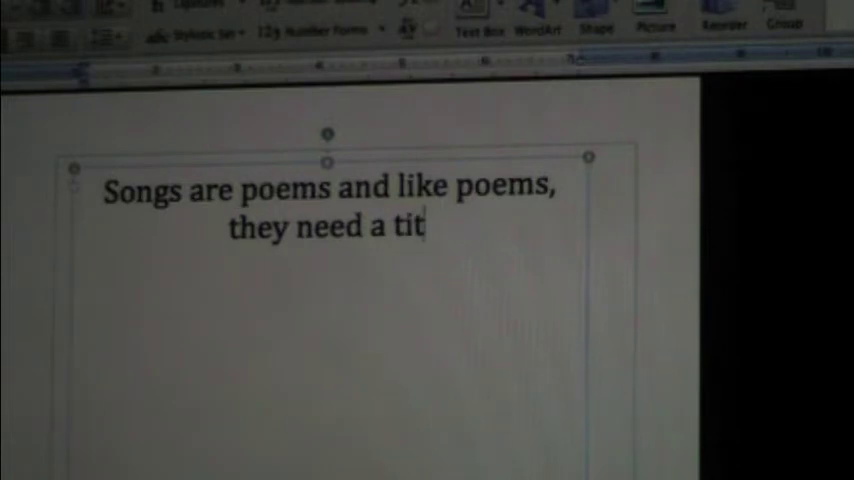
type("le")
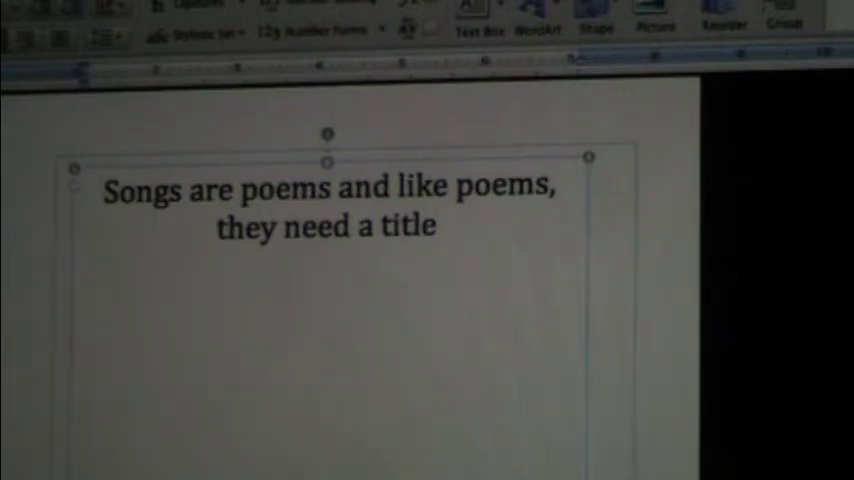
type("Son")
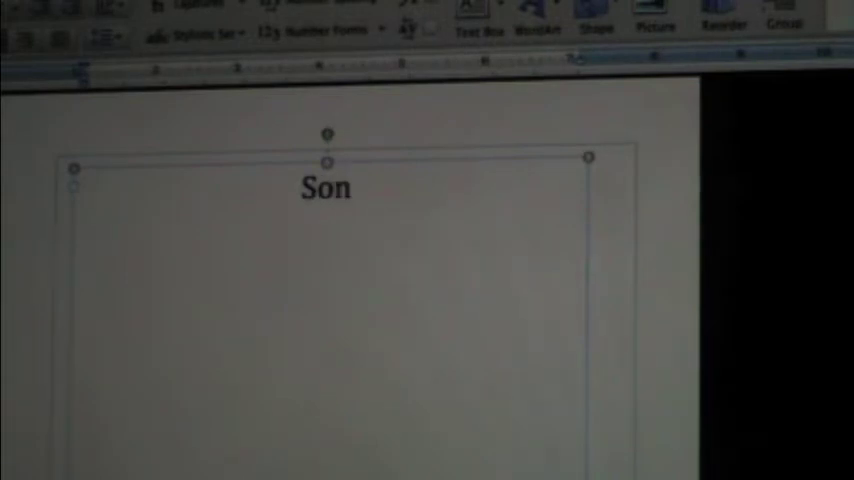
type("gs R")
- Write the passage on choosing a topic you know best, removing stray letters and typos
key("BackSpace")
key("BackSpace")
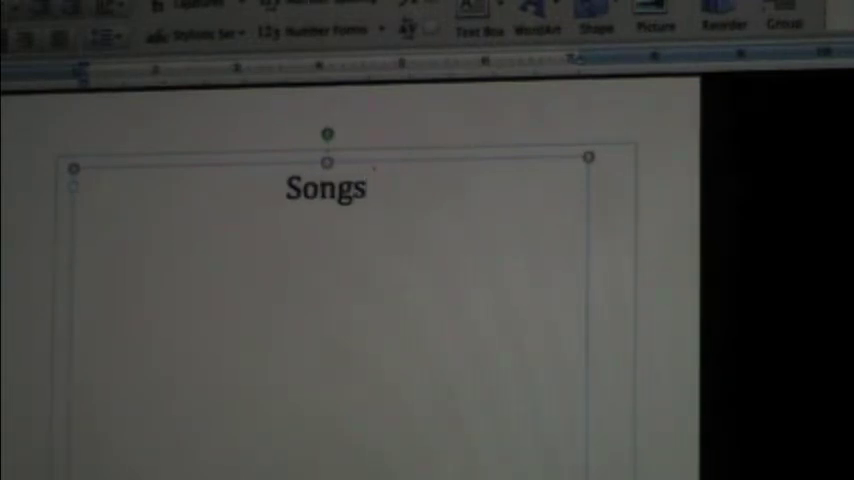
type("are ")
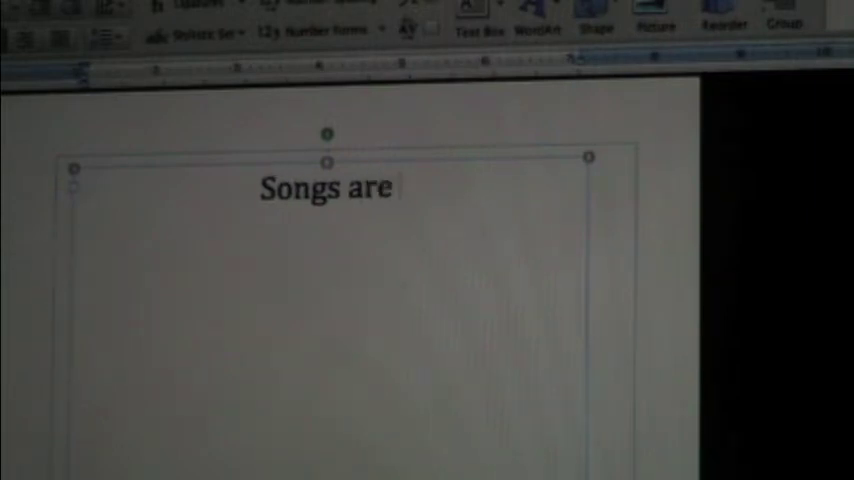
type("lit")
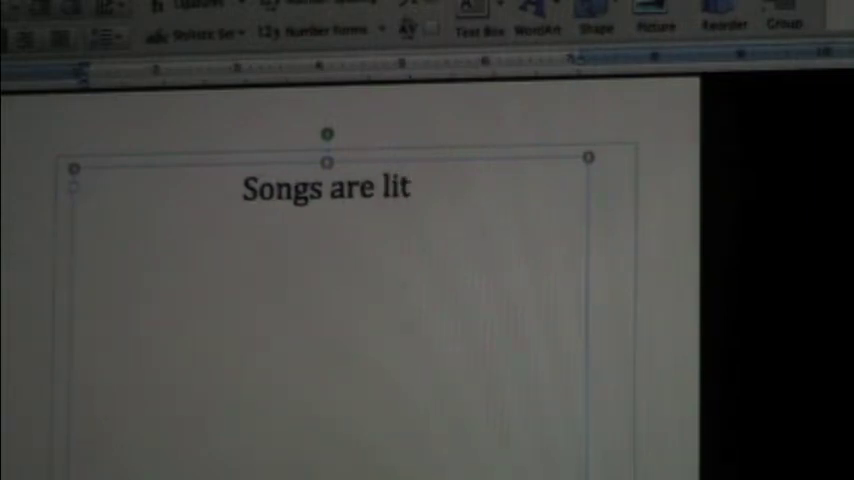
type("erat")
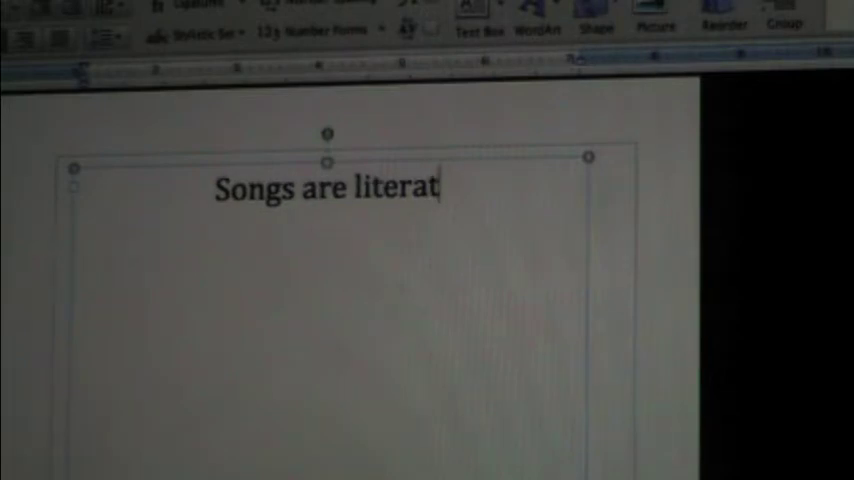
type("ure")
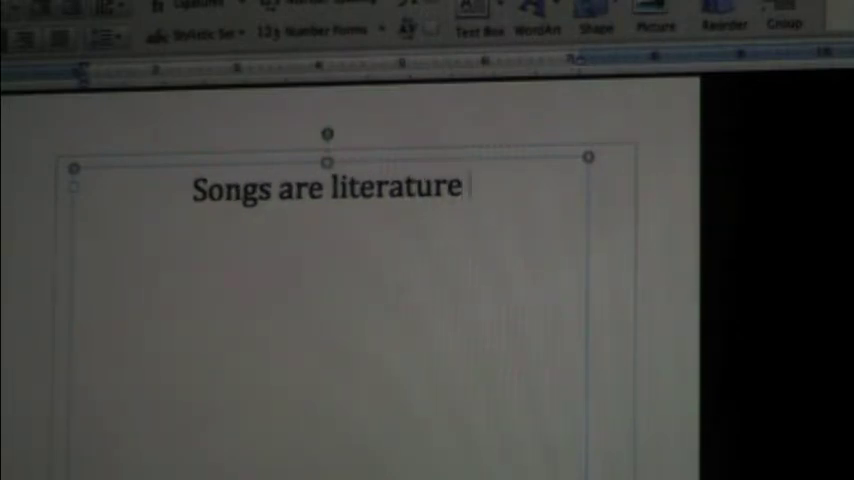
type(" so")
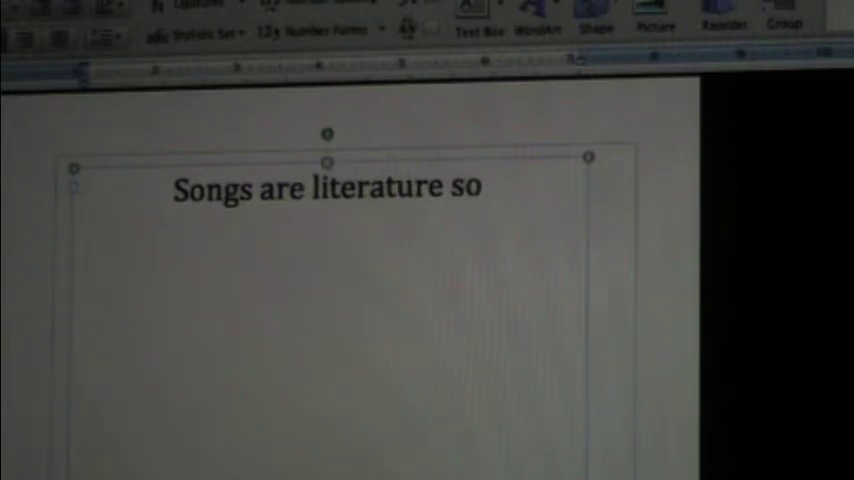
type(" they had")
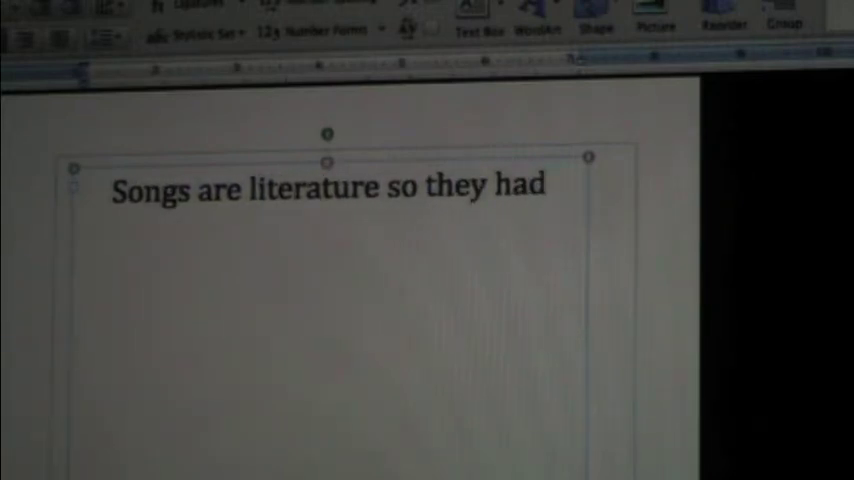
type("e")
key("BackSpace")
key("BackSpace")
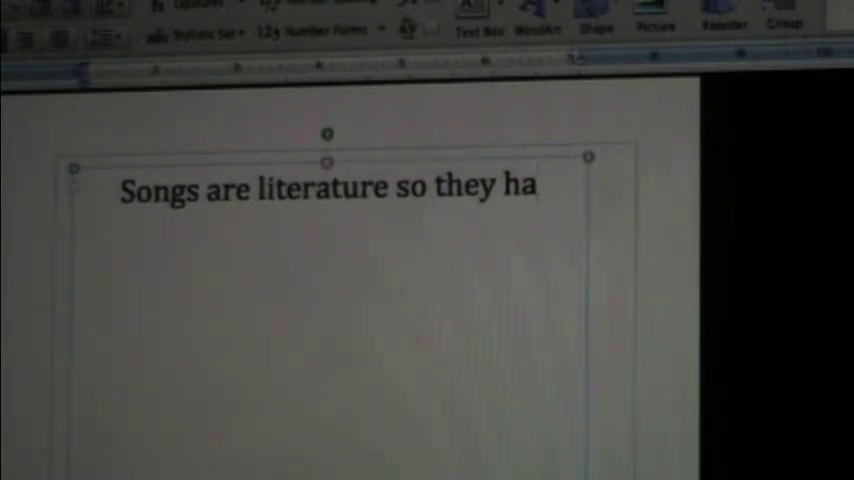
type("ve to")
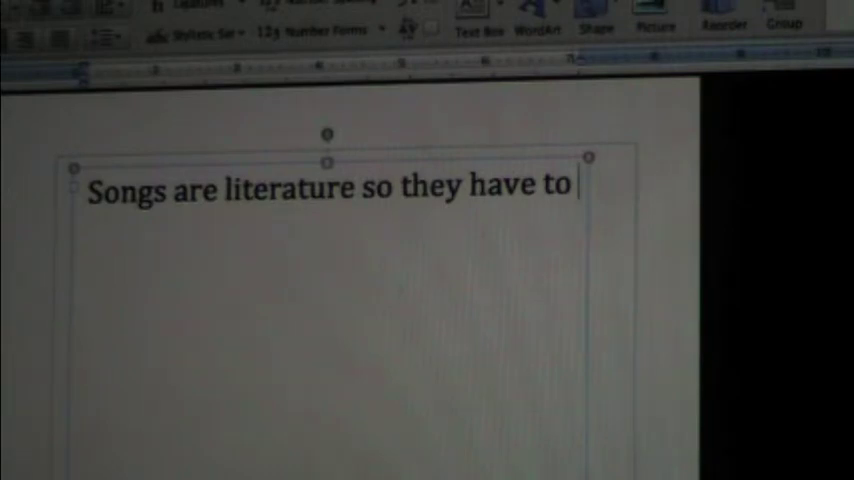
type("be a topi")
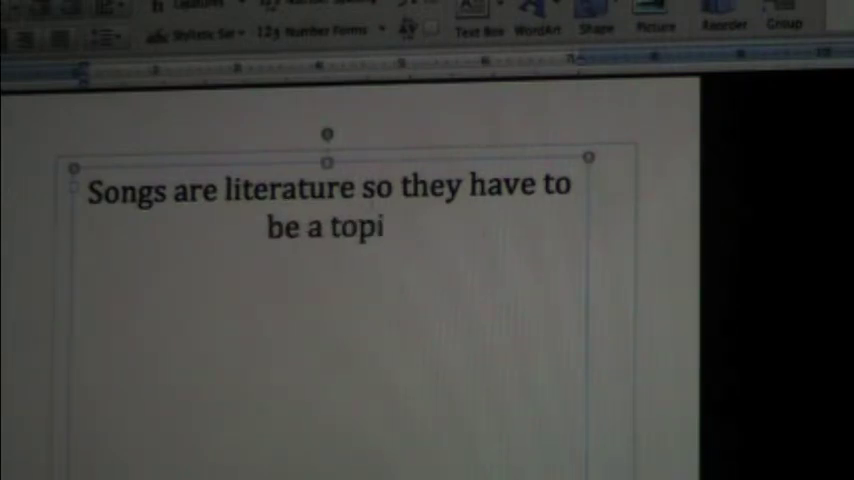
type("c. ")
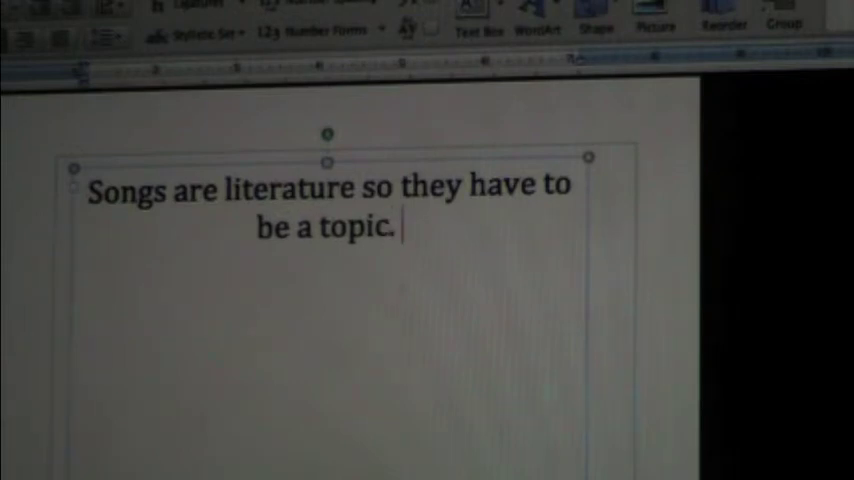
type("You h")
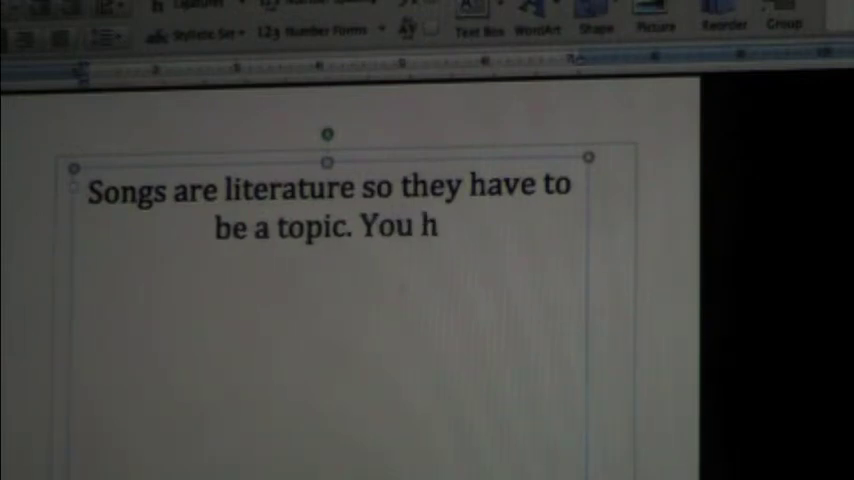
type("ave to ")
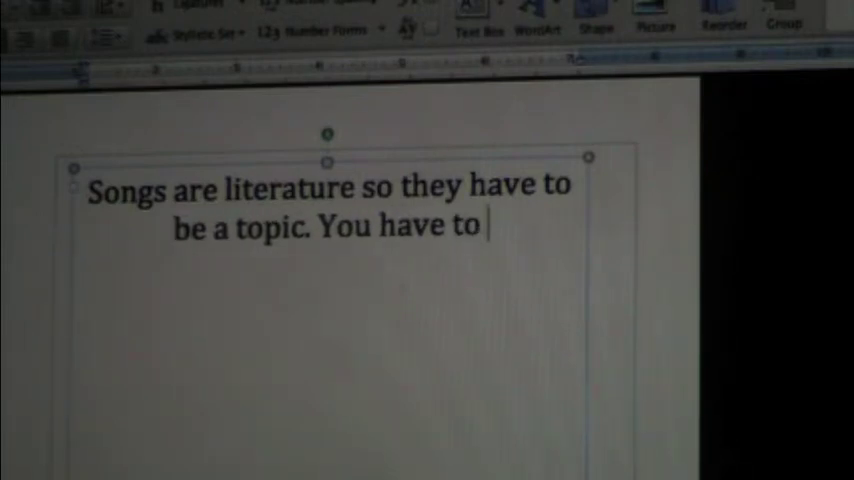
type("choose")
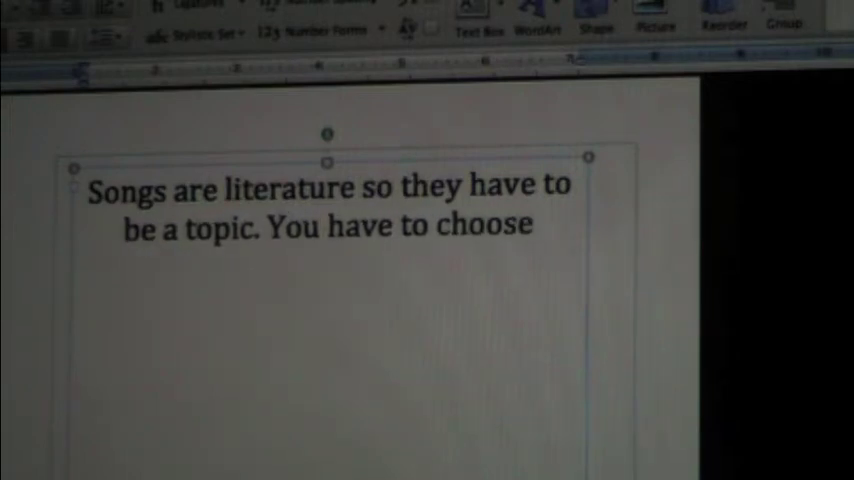
type(" a t")
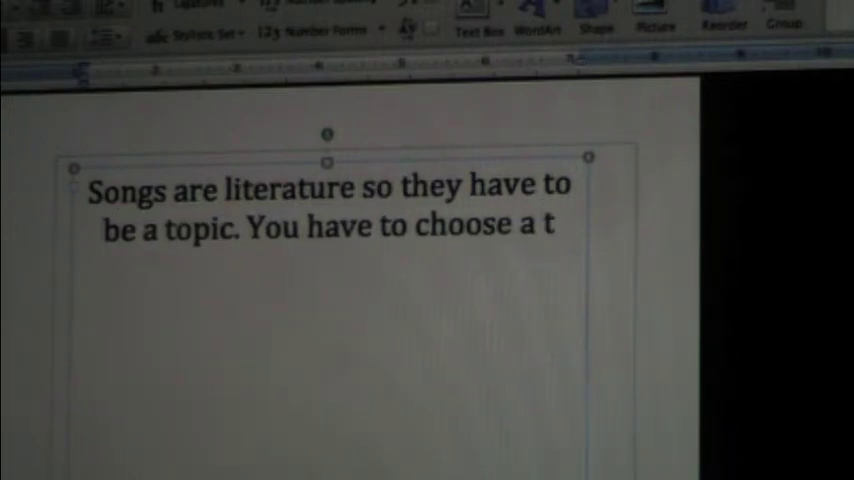
type("opic ")
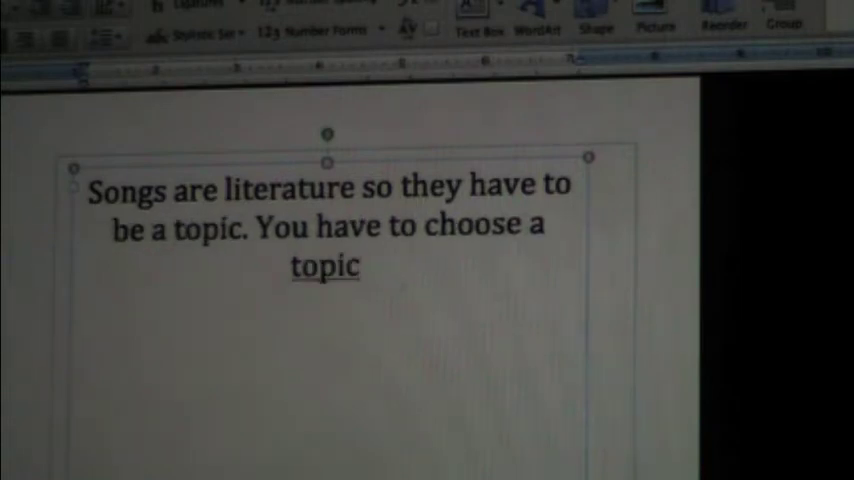
type("that ")
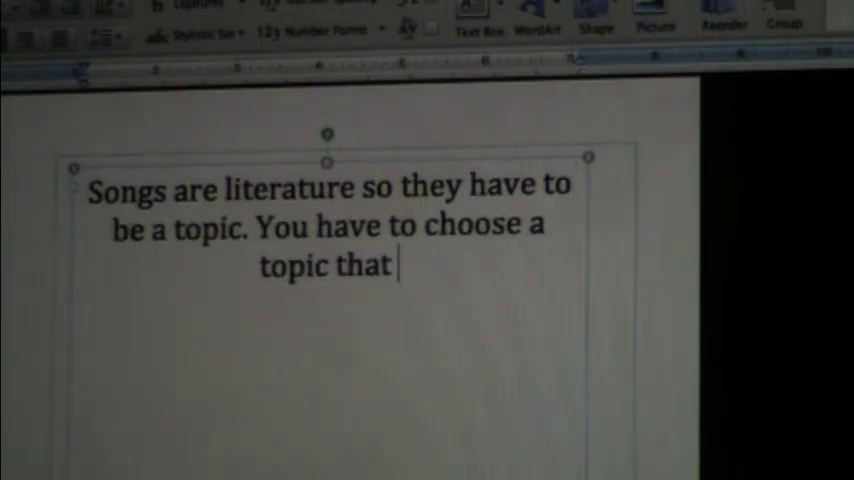
type("you are ")
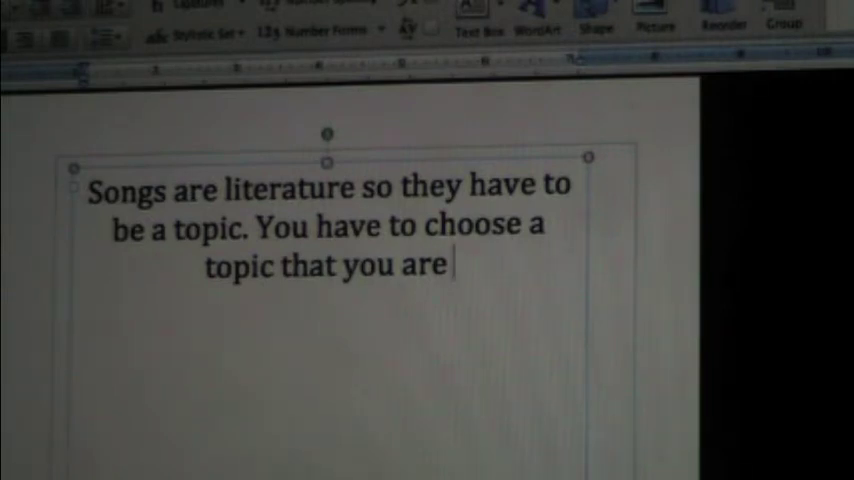
type("the b")
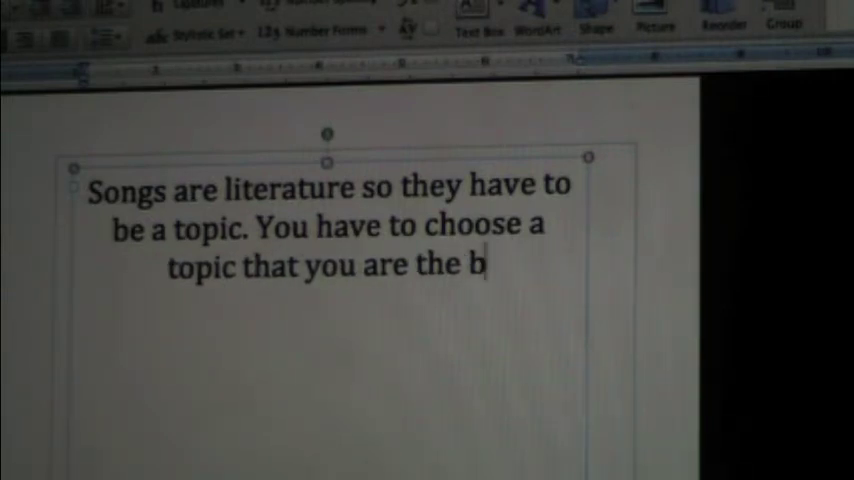
type("est at")
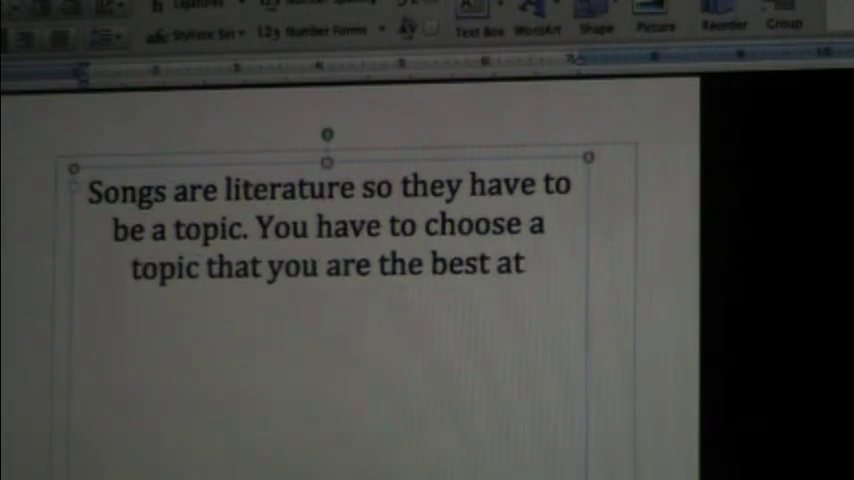
type(" and")
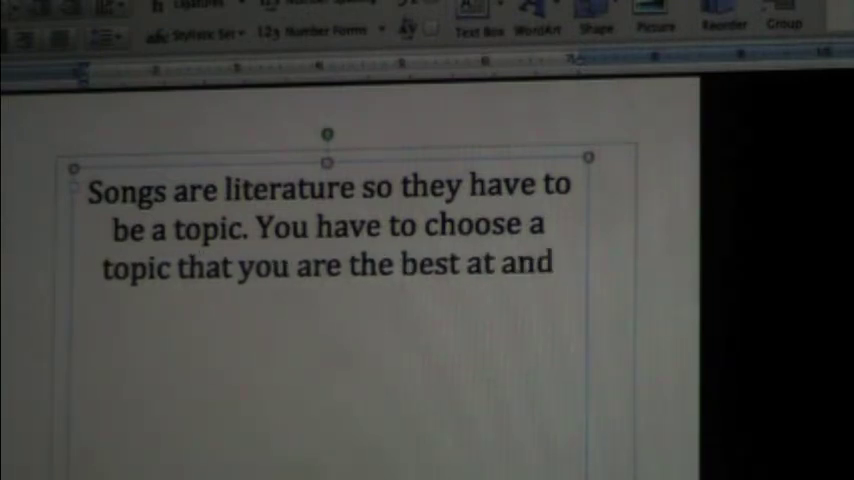
type(" n")
key("BackSpace")
type("know a")
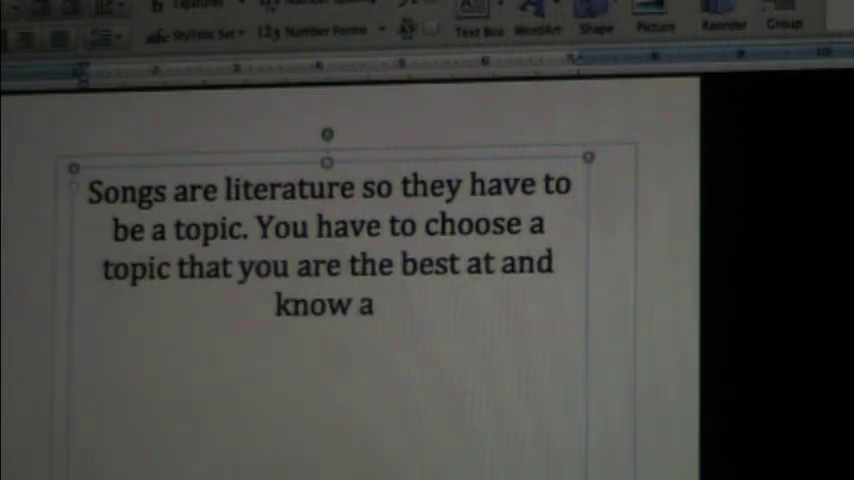
type(" lot")
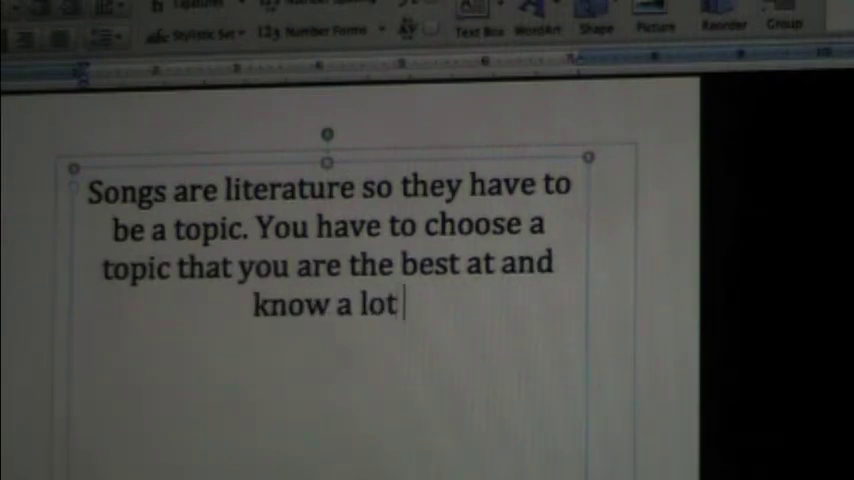
type(" about")
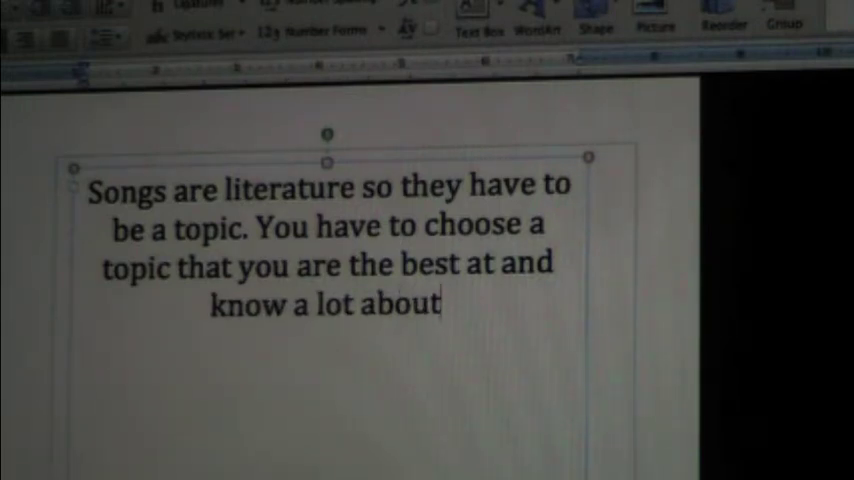
type(".")
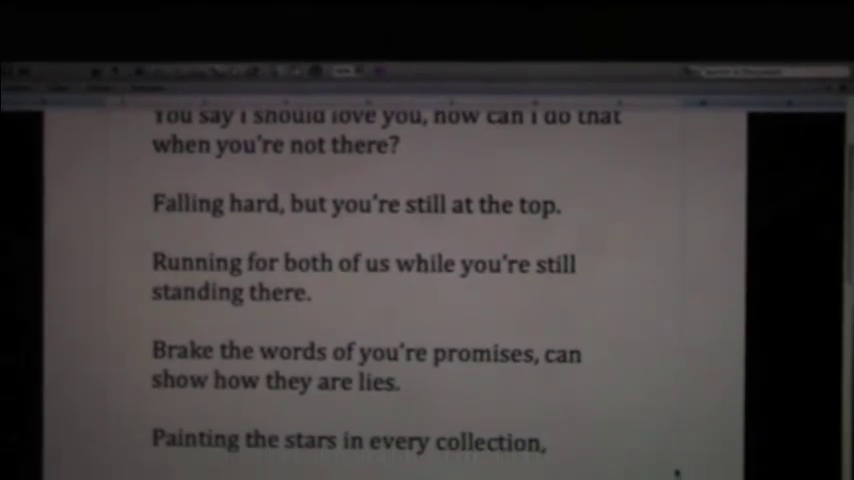
scroll(400, 300, "down", 3)
scroll(676, 472, "down", 2)
scroll(676, 472, "down", 2)
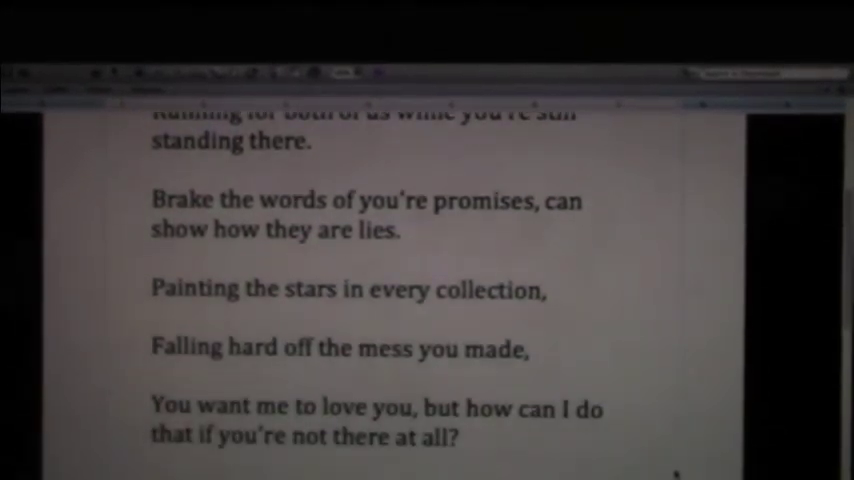
scroll(676, 472, "down", 2)
scroll(676, 472, "down", 2)
scroll(676, 472, "down", 2)
scroll(676, 472, "down", 2)
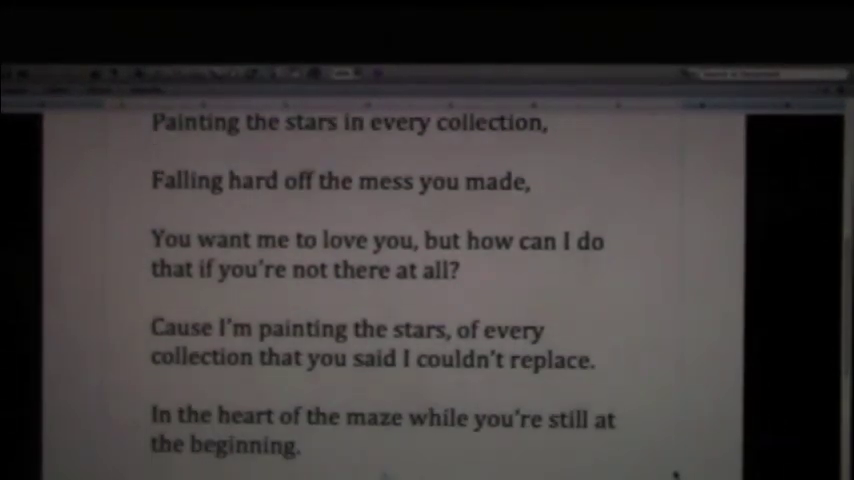
scroll(676, 472, "down", 2)
scroll(676, 472, "down", 2)
scroll(676, 472, "down", 2)
scroll(676, 472, "down", 2)
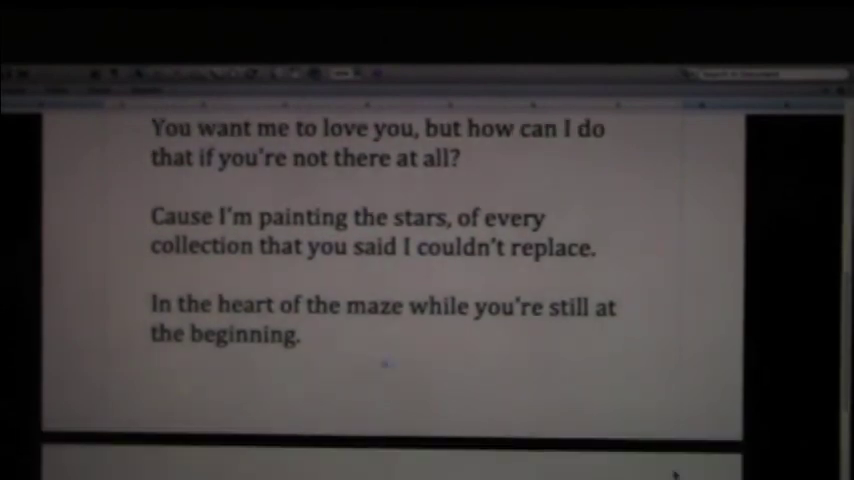
scroll(676, 472, "up", 1)
scroll(676, 472, "up", 2)
scroll(676, 472, "up", 2)
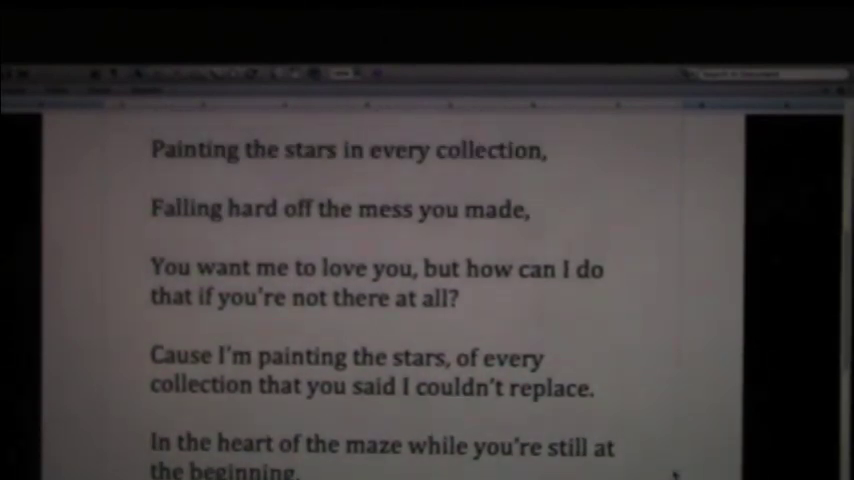
scroll(676, 472, "up", 2)
scroll(676, 472, "up", 1)
scroll(676, 472, "up", 2)
scroll(676, 472, "up", 2)
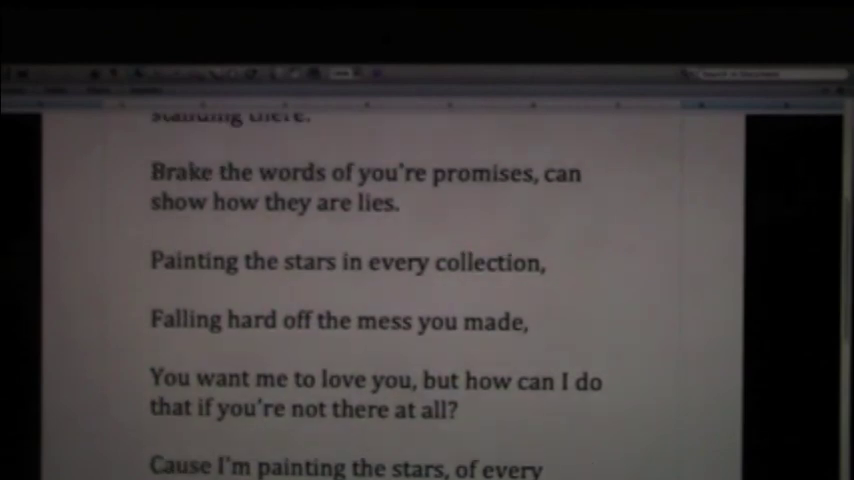
scroll(676, 472, "up", 2)
scroll(676, 472, "up", 1)
scroll(676, 472, "up", 2)
scroll(676, 472, "up", 1)
scroll(676, 472, "up", 2)
scroll(676, 472, "up", 2)
scroll(676, 472, "up", 1)
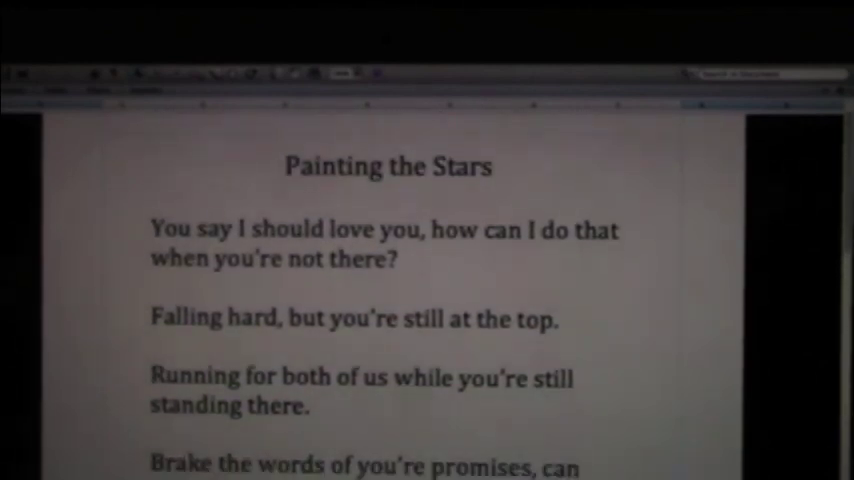
scroll(676, 472, "down", 1)
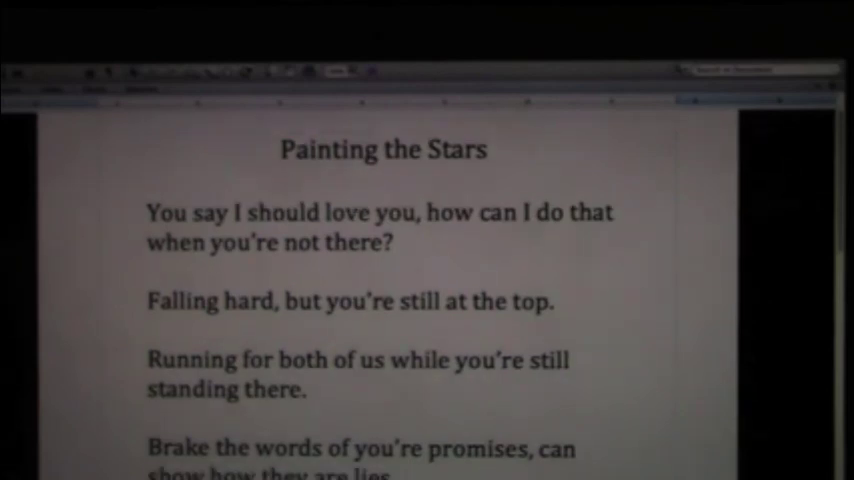